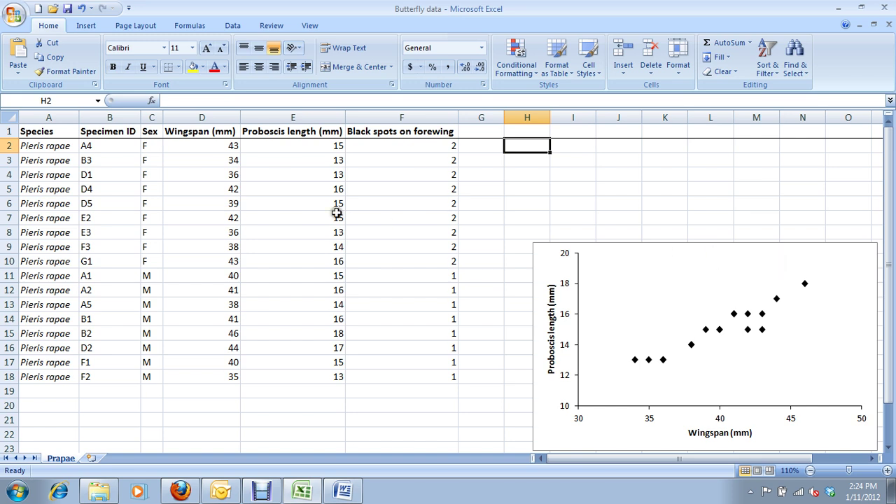
- Select the Wingspan (mm) and Proboscis length (mm) columns, then return to cell H2
left_click(217, 116)
left_click_drag(217, 116, 252, 117)
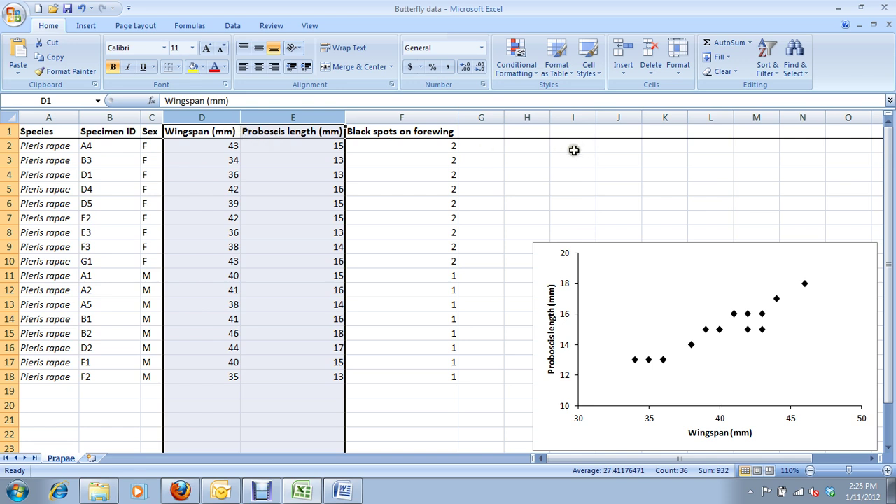
left_click(533, 145)
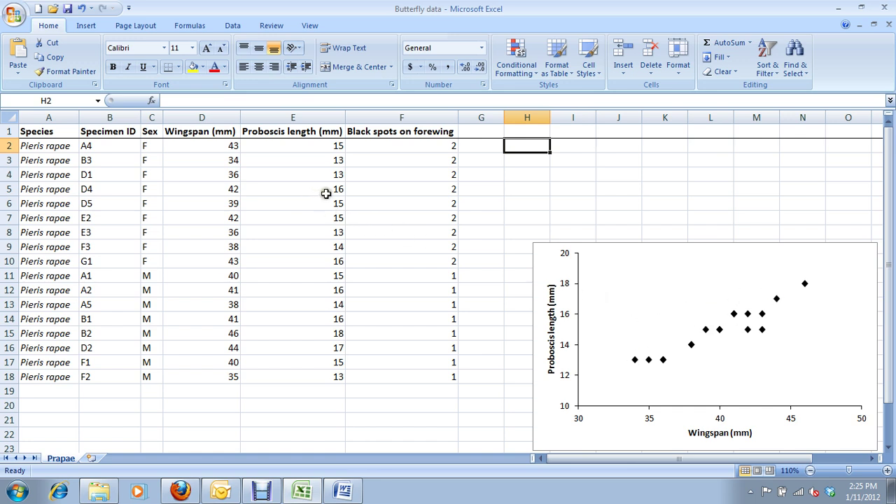
- Choose Correlation from the Data Analysis tools on the Data tab
left_click(238, 27)
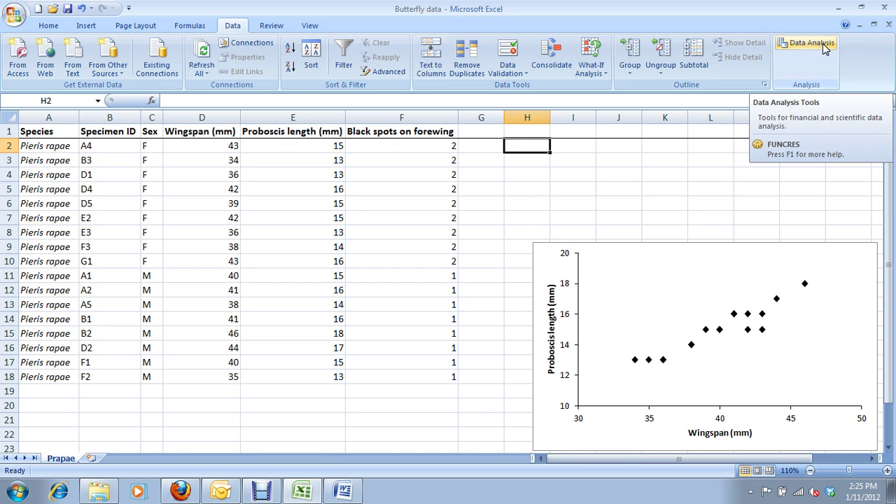
left_click(825, 49)
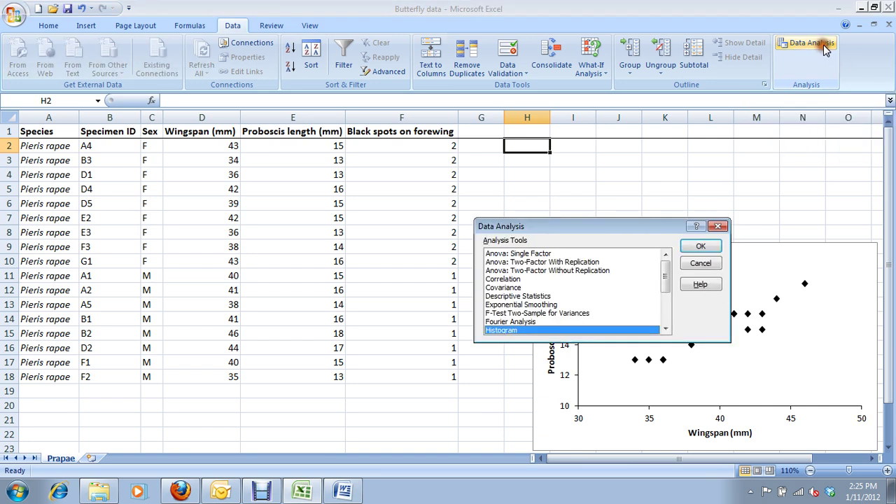
left_click(594, 279)
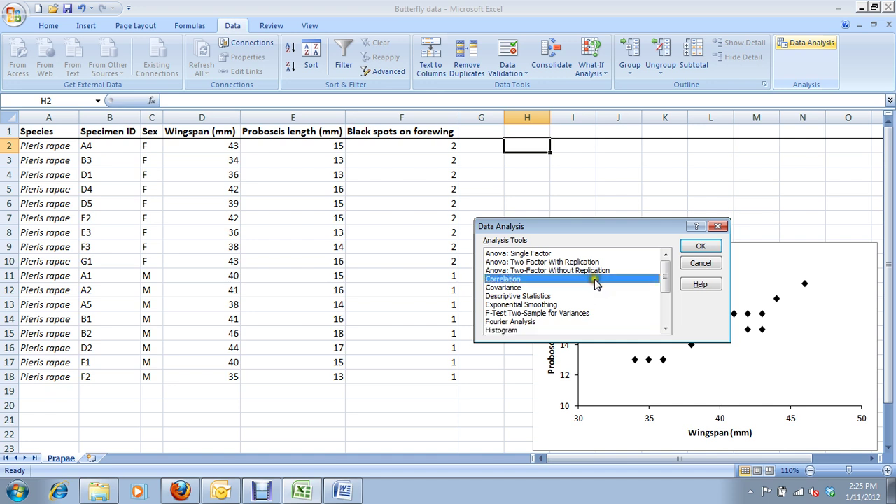
left_click(700, 249)
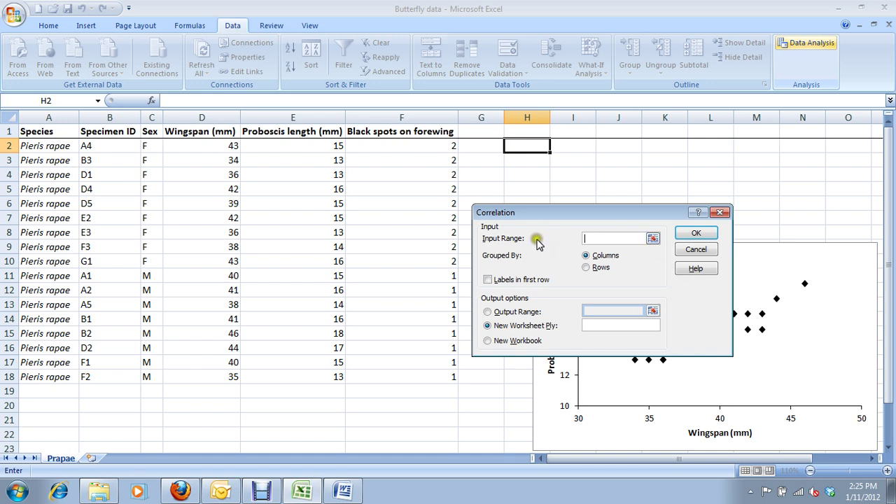
- Set the input range to $D$1:$E$18 with labels in the first row
left_click(652, 239)
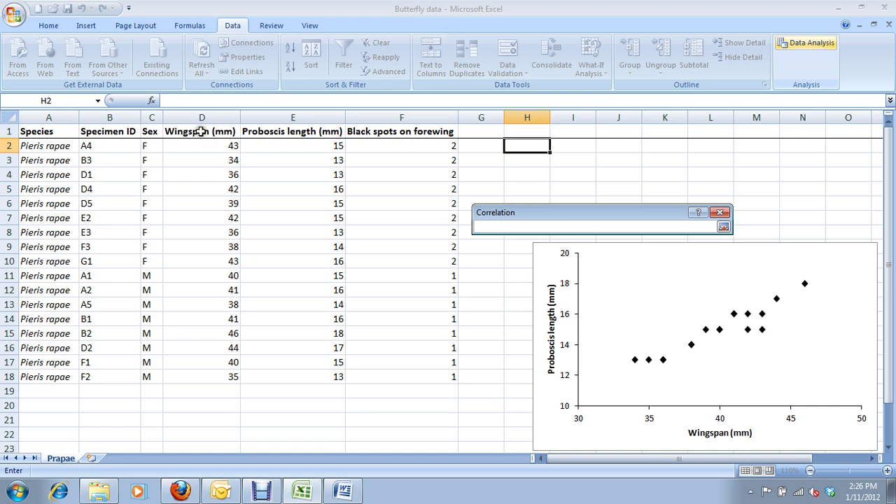
left_click_drag(201, 132, 295, 373)
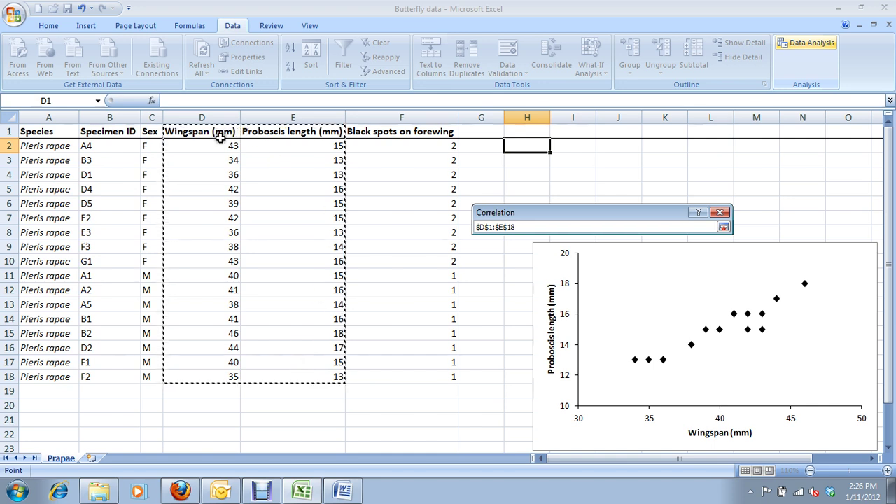
left_click(723, 227)
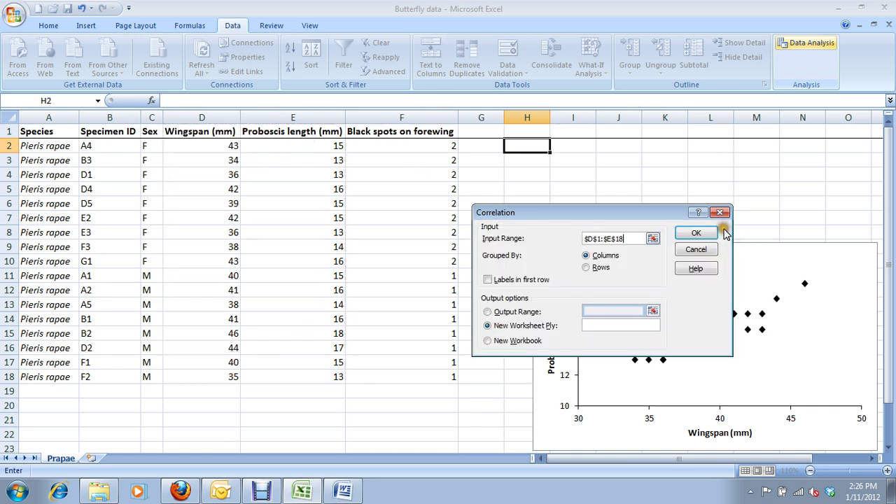
left_click(489, 282)
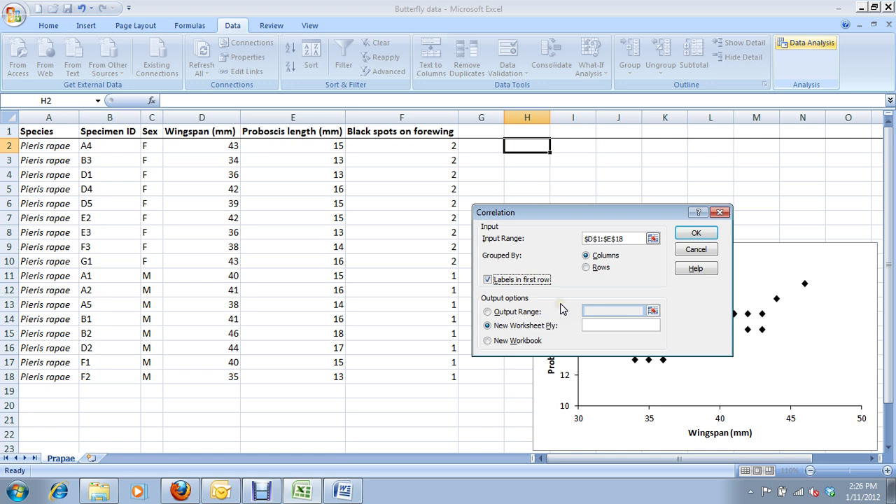
left_click(502, 324)
- Send the correlation output to cell $H$2 on this sheet
left_click(488, 312)
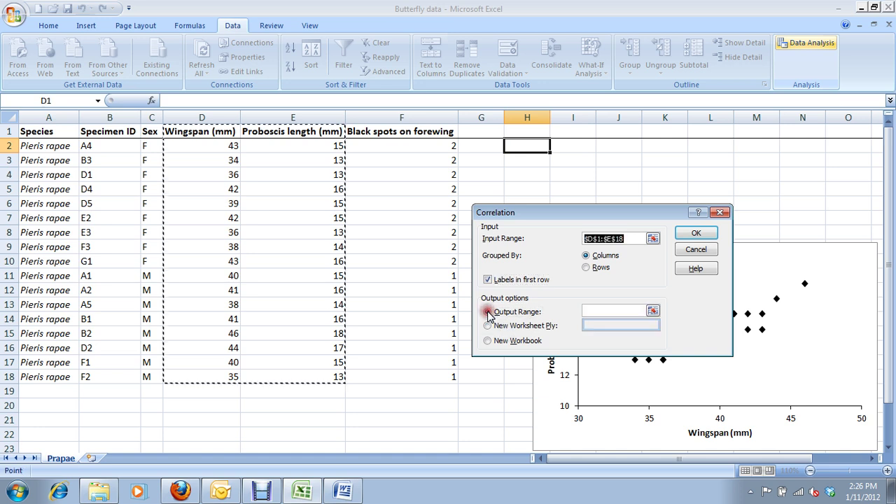
left_click(650, 311)
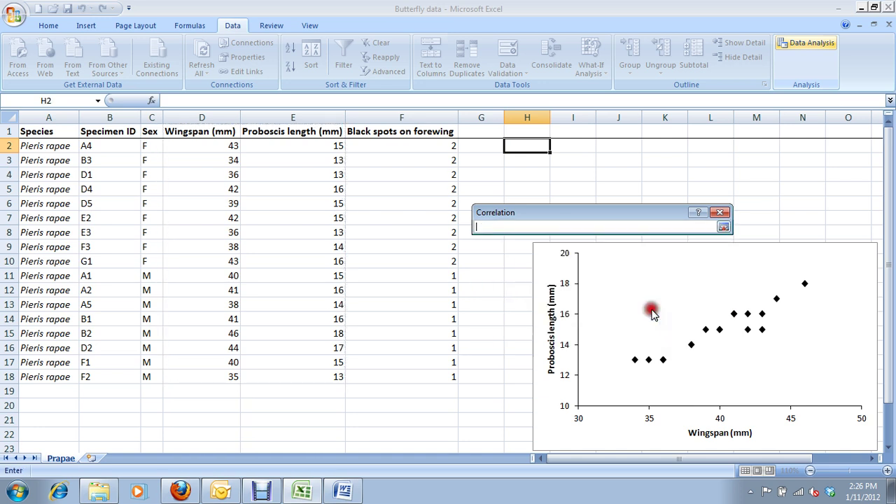
left_click(521, 146)
left_click(722, 227)
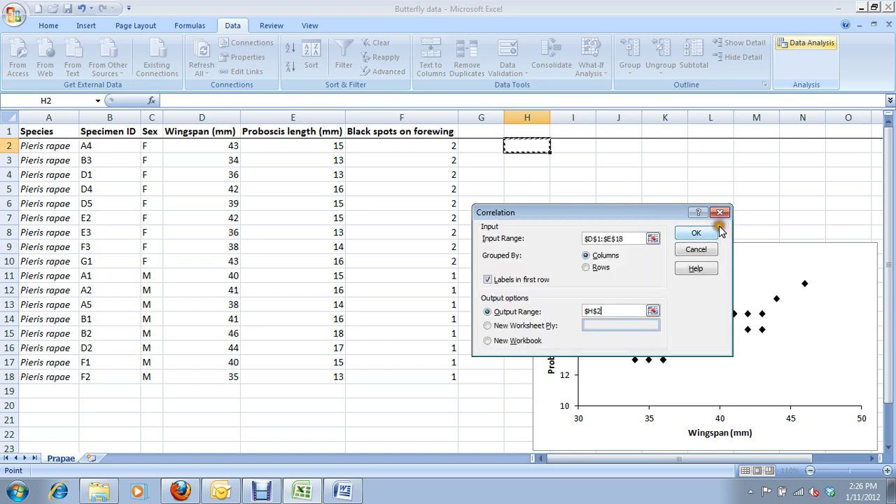
left_click(680, 234)
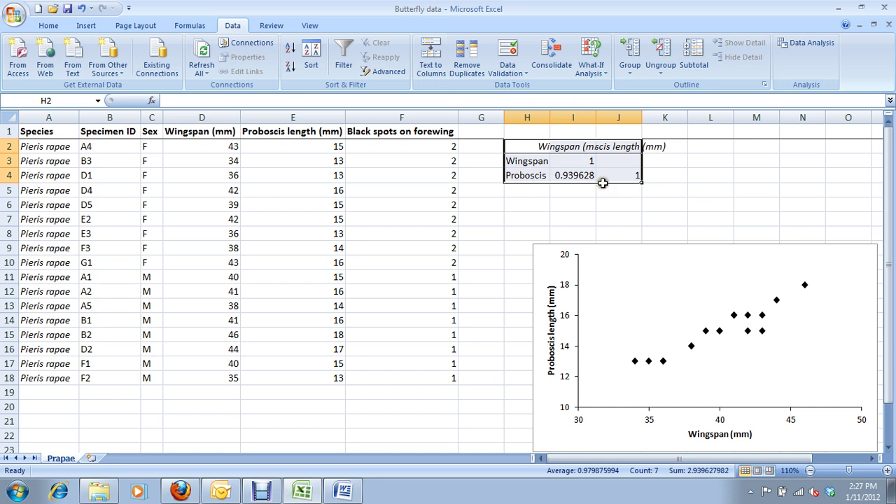
left_click(579, 146)
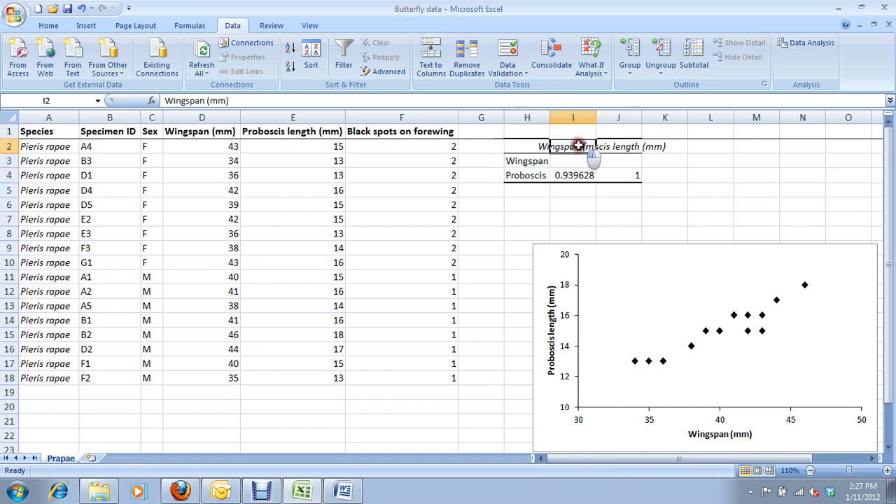
left_click(616, 145)
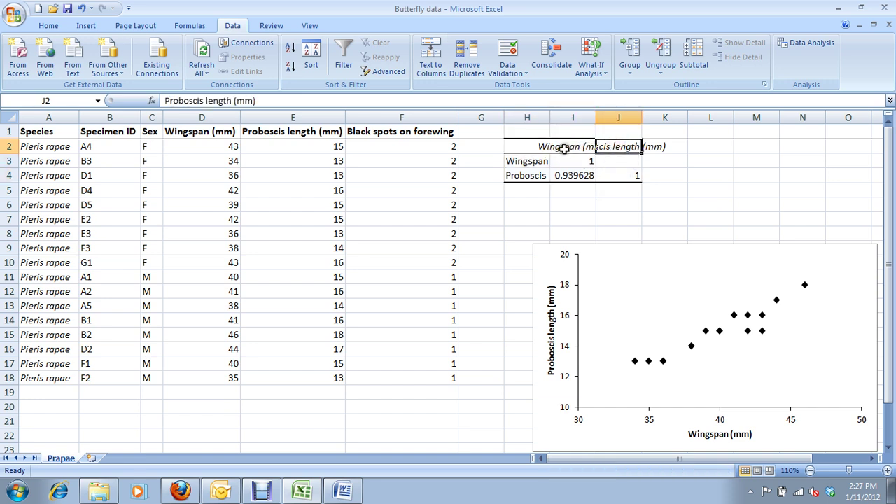
left_click_drag(566, 147, 598, 150)
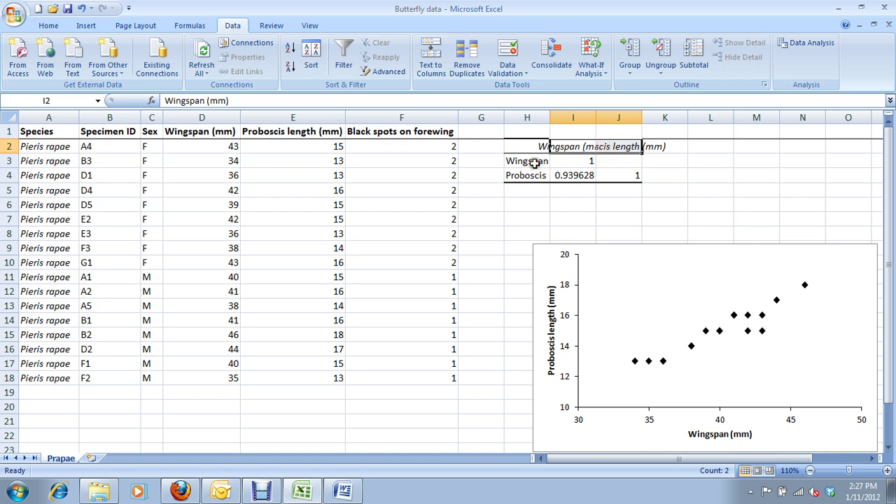
left_click_drag(534, 164, 533, 175)
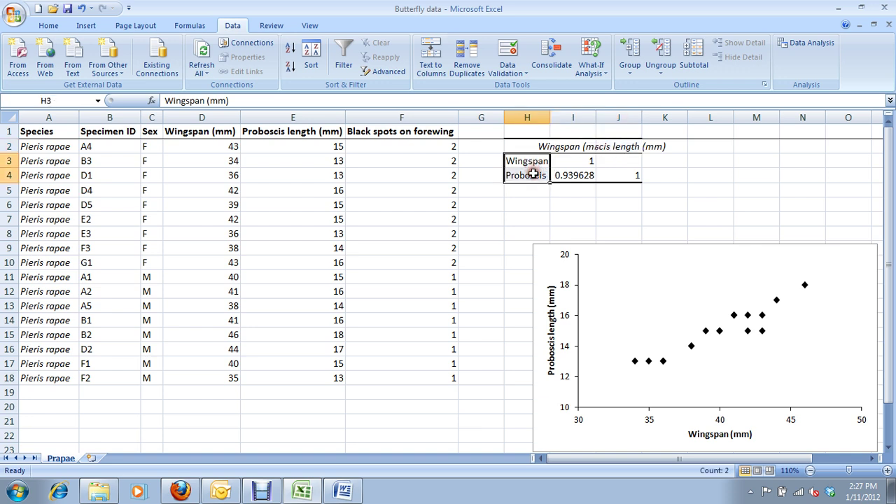
left_click(566, 145)
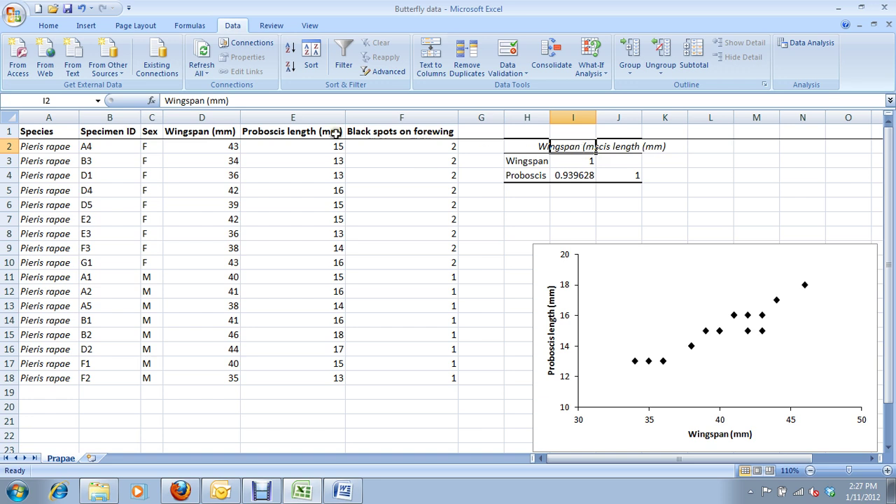
left_click(222, 100)
left_click_drag(223, 100, 164, 100)
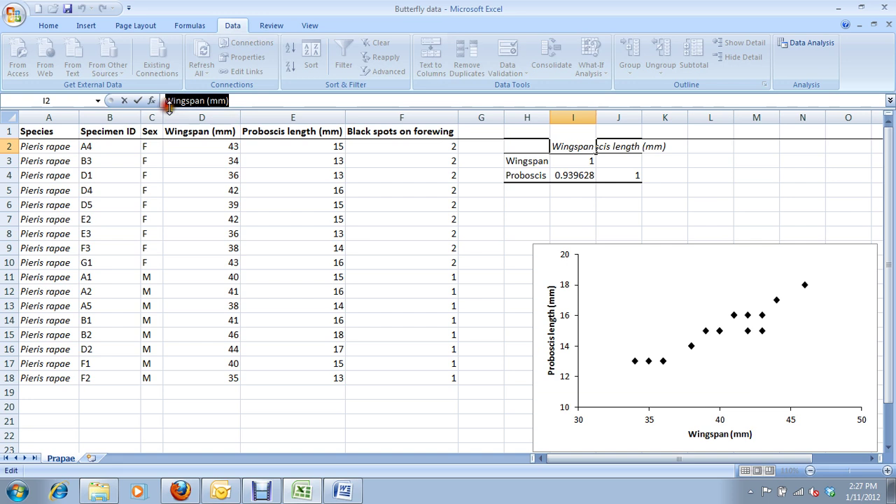
left_click(268, 103)
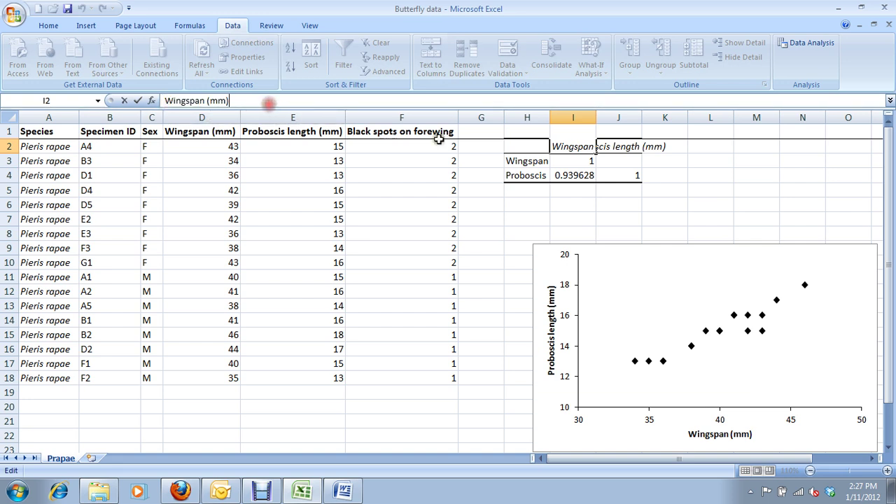
left_click(620, 149)
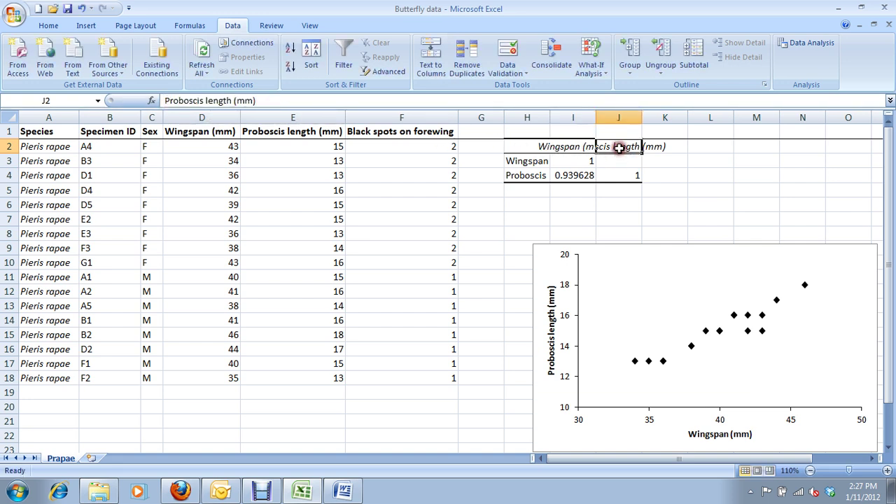
left_click(570, 162)
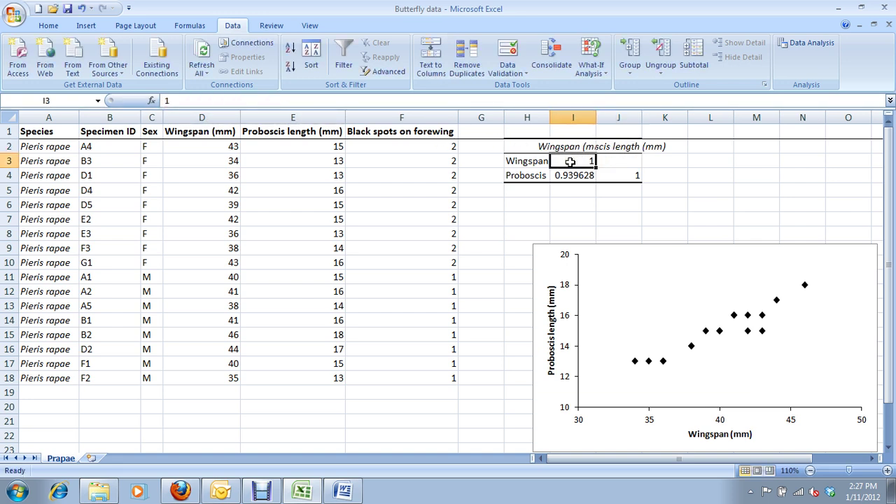
left_click(604, 176, "ctrl")
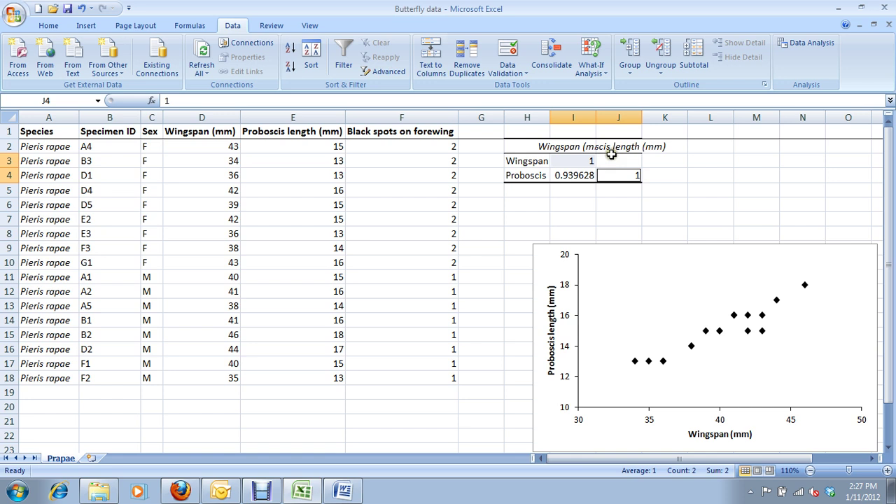
left_click(574, 176)
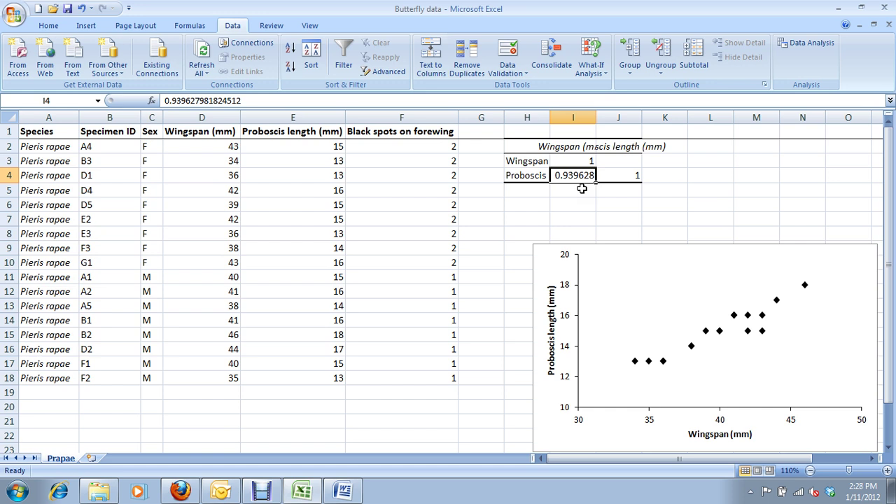
left_click(575, 161)
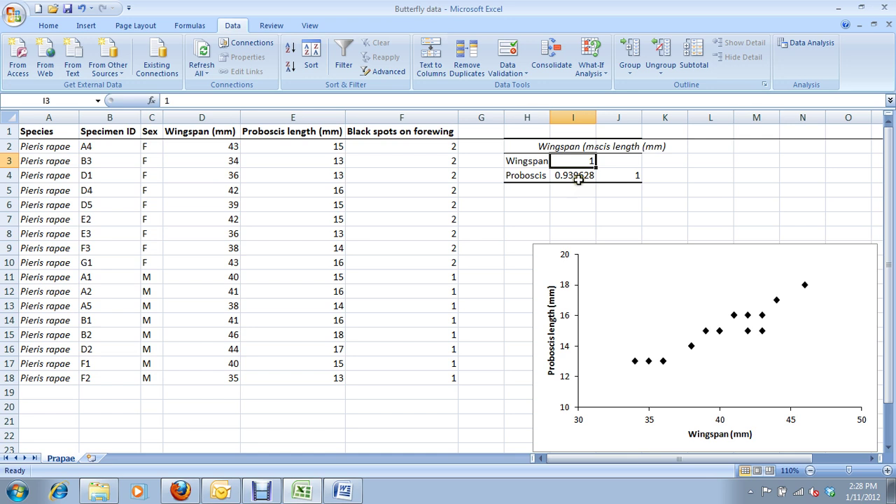
left_click(576, 177)
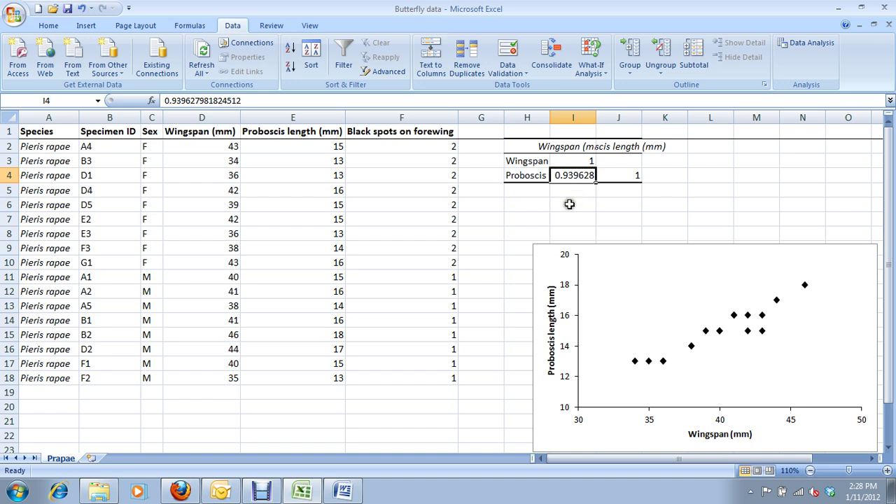
- Enter 'r = 0.94' in I6 and 'df = 15' in J6 below the correlation table
left_click(569, 203)
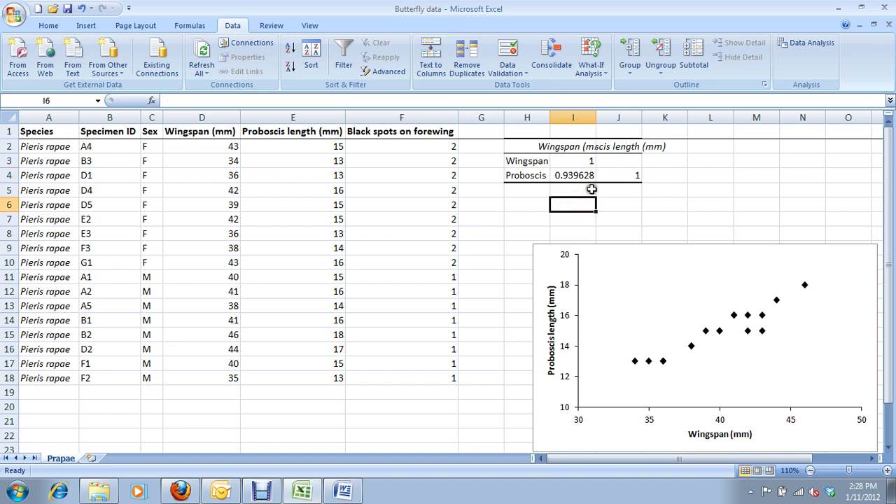
type("r")
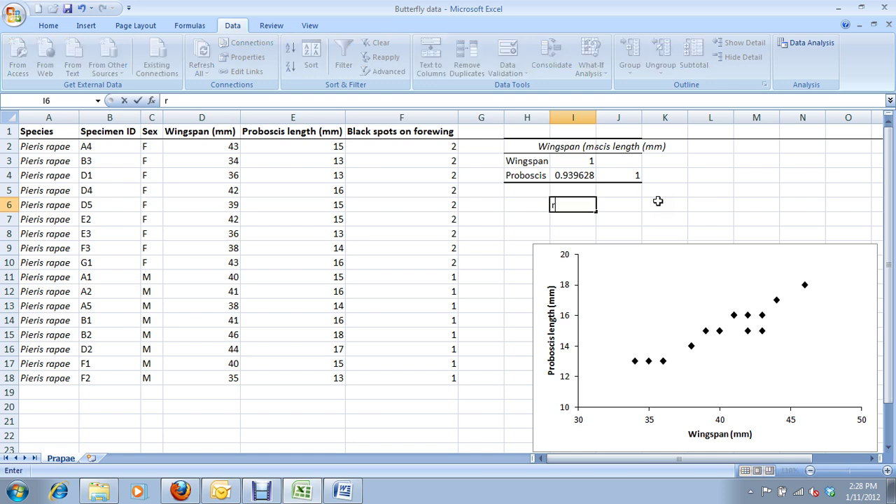
type(" = 0.94")
key("Tab")
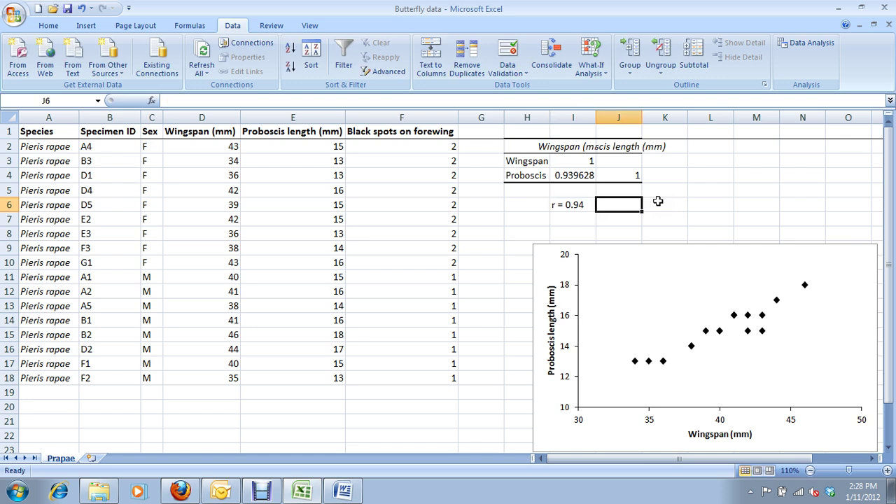
type("df =")
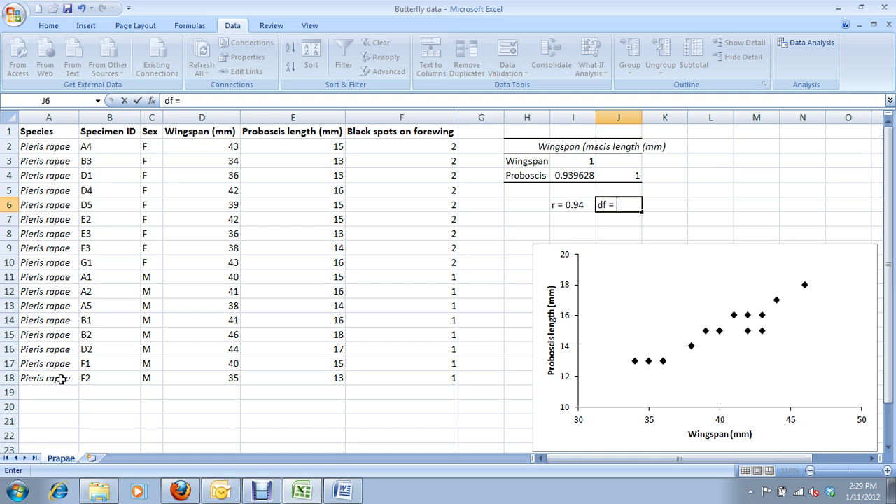
type("15")
key("Tab")
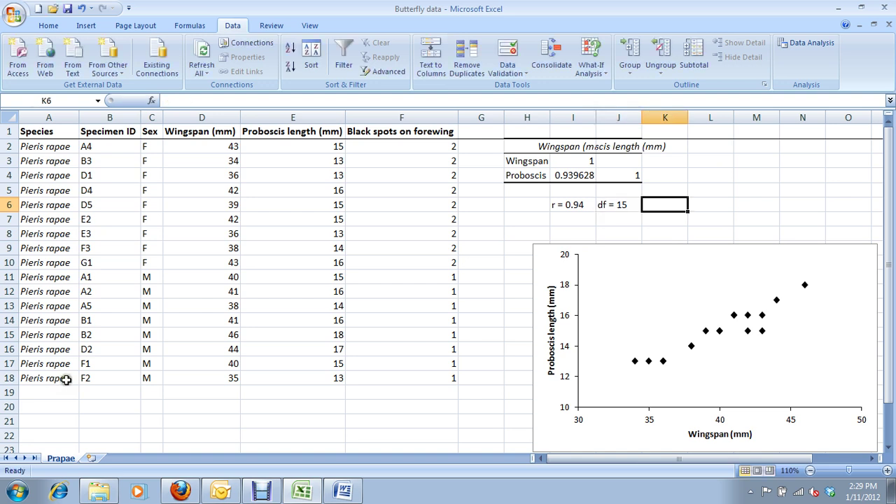